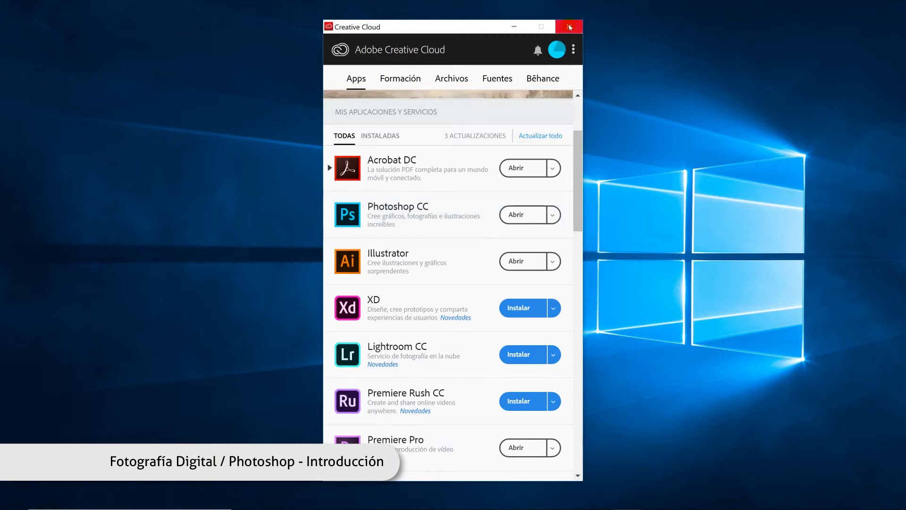
- Close the Creative Cloud app window so Photoshop's start screen shows
{"action": "left_click", "coordinate": [569, 26]}
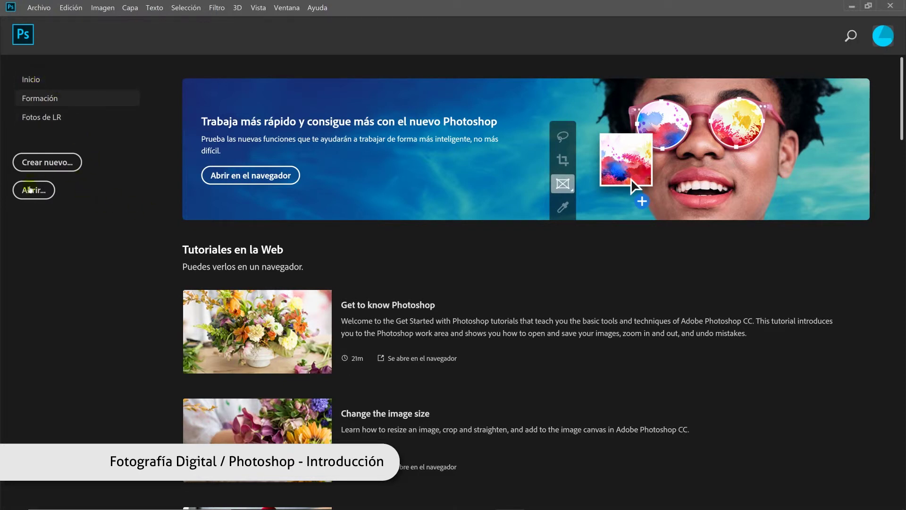
- Bring up the Abrir dialog from Photoshop's home screen, showing the Maquillaje digital folder
{"action": "left_click", "coordinate": [34, 193]}
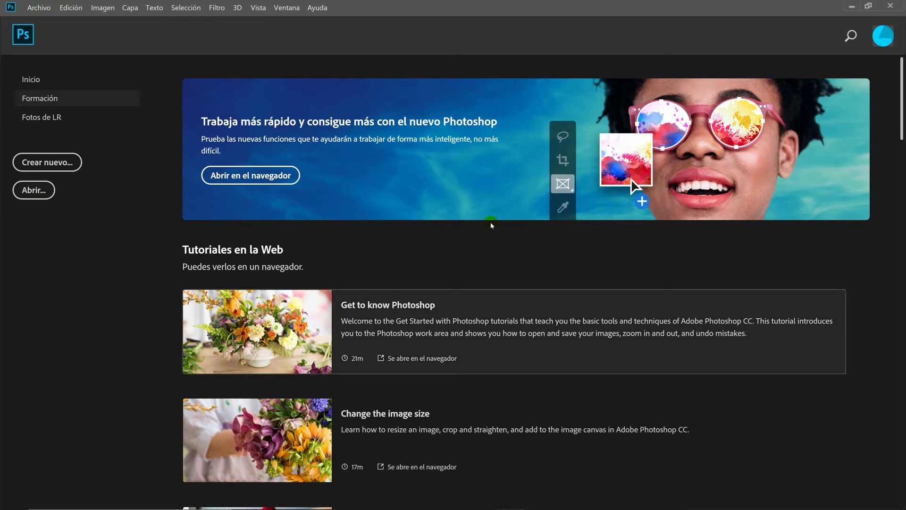
{"action": "left_click", "coordinate": [32, 191]}
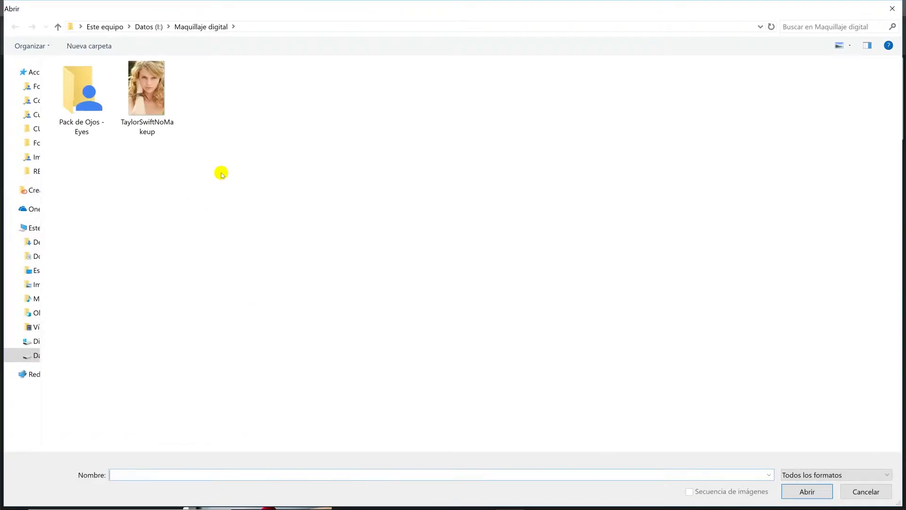
- Open TaylorSwiftNoMakeup.jpg from the Maquillaje digital folder as a new document
{"action": "left_click", "coordinate": [145, 123]}
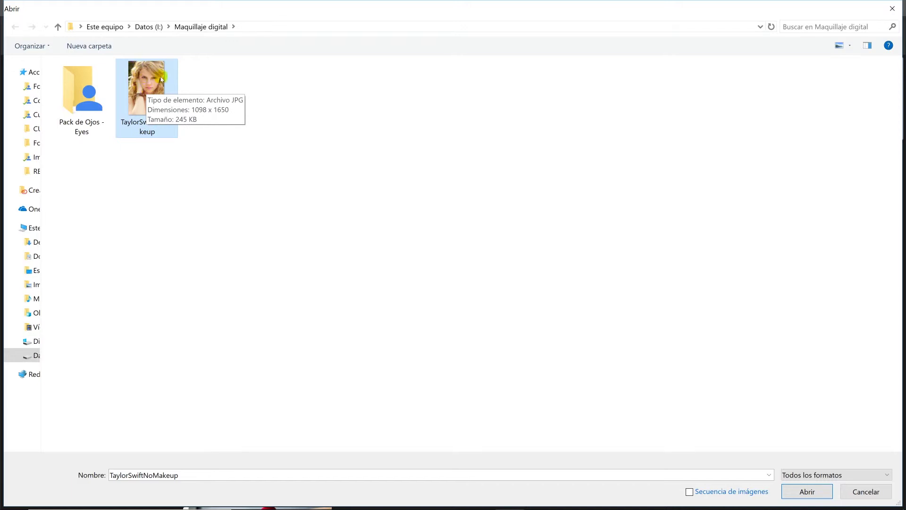
{"action": "double_click", "coordinate": [141, 86]}
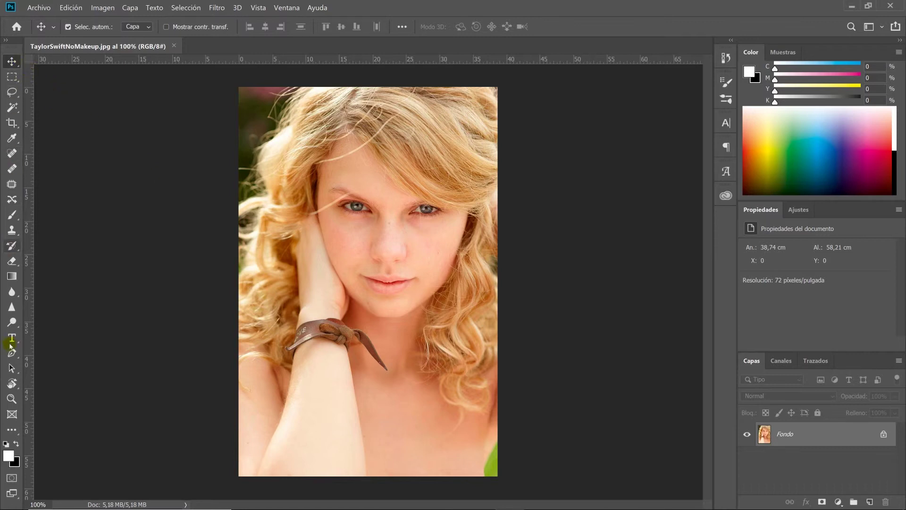
{"action": "left_click", "coordinate": [6, 40]}
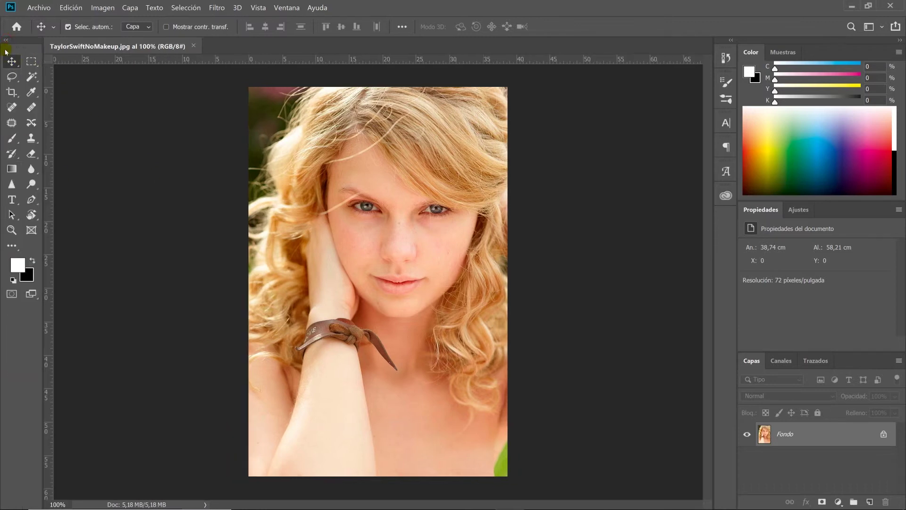
{"action": "left_click", "coordinate": [5, 42]}
{"action": "left_click", "coordinate": [5, 41]}
{"action": "left_click", "coordinate": [5, 41]}
{"action": "left_click_drag", "start_coordinate": [17, 54], "coordinate": [218, 88]}
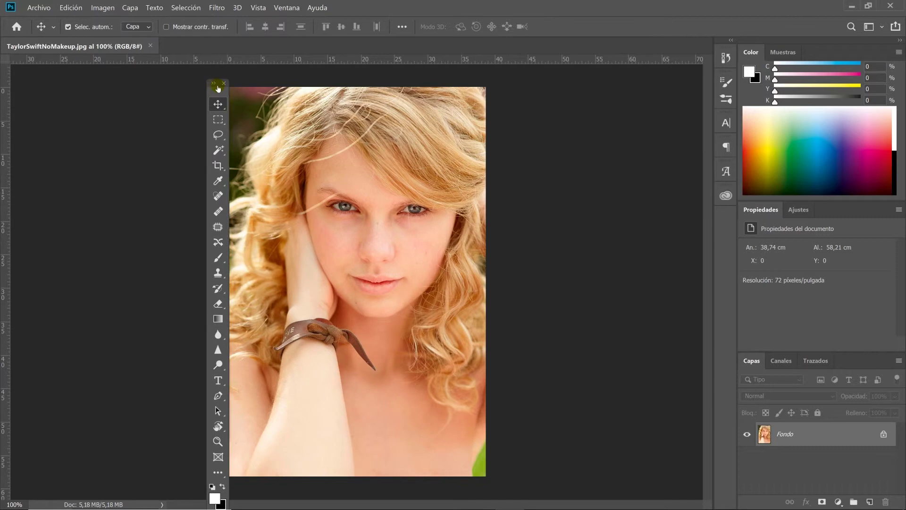
{"action": "left_click", "coordinate": [220, 86]}
{"action": "mouse_move", "coordinate": [230, 90]}
{"action": "left_mouse_down"}
{"action": "mouse_move", "coordinate": [140, 112]}
{"action": "mouse_move", "coordinate": [3, 87]}
{"action": "left_mouse_up"}
{"action": "left_click", "coordinate": [139, 113]}
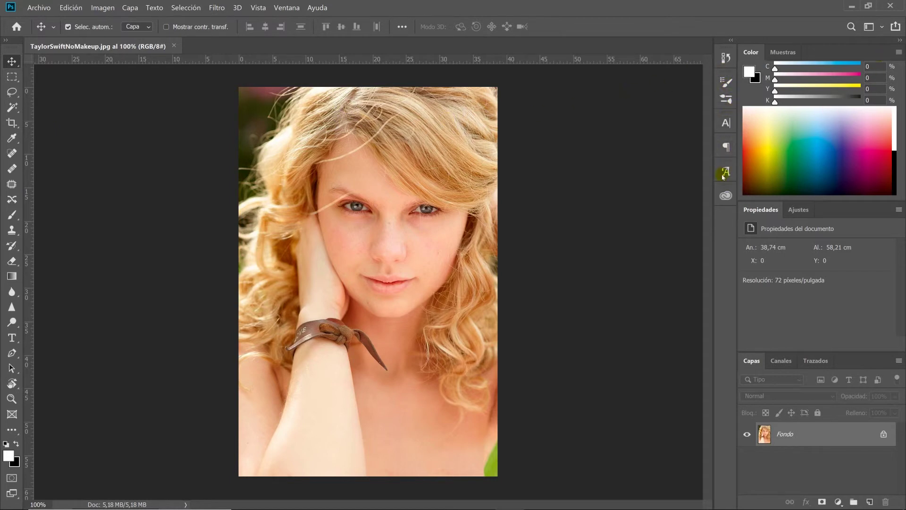
- Float the Pictogramas panel over the canvas, then dock it back
{"action": "mouse_move", "coordinate": [725, 171]}
{"action": "left_mouse_down"}
{"action": "mouse_move", "coordinate": [682, 166]}
{"action": "mouse_move", "coordinate": [626, 185]}
{"action": "left_mouse_up"}
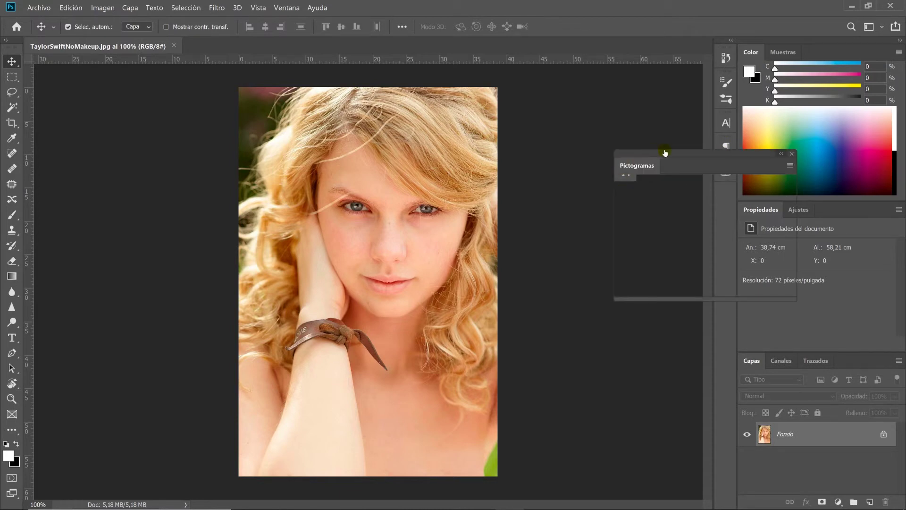
{"action": "left_click_drag", "start_coordinate": [674, 154], "coordinate": [566, 122]}
{"action": "scroll", "coordinate": [581, 204], "scroll_direction": "down", "scroll_amount": 3}
{"action": "scroll", "coordinate": [584, 206], "scroll_direction": "down", "scroll_amount": 1}
{"action": "scroll", "coordinate": [581, 204], "scroll_direction": "up", "scroll_amount": 4}
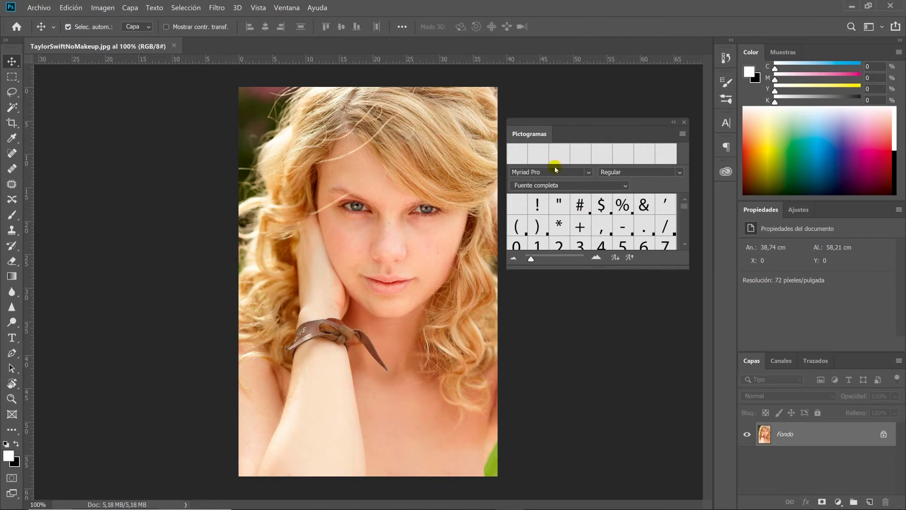
{"action": "left_click_drag", "start_coordinate": [556, 132], "coordinate": [727, 161]}
- Float and expand Carácter and Párrafo, then merge them into one docked group
{"action": "left_click_drag", "start_coordinate": [727, 123], "coordinate": [601, 130]}
{"action": "left_click_drag", "start_coordinate": [725, 124], "coordinate": [546, 181]}
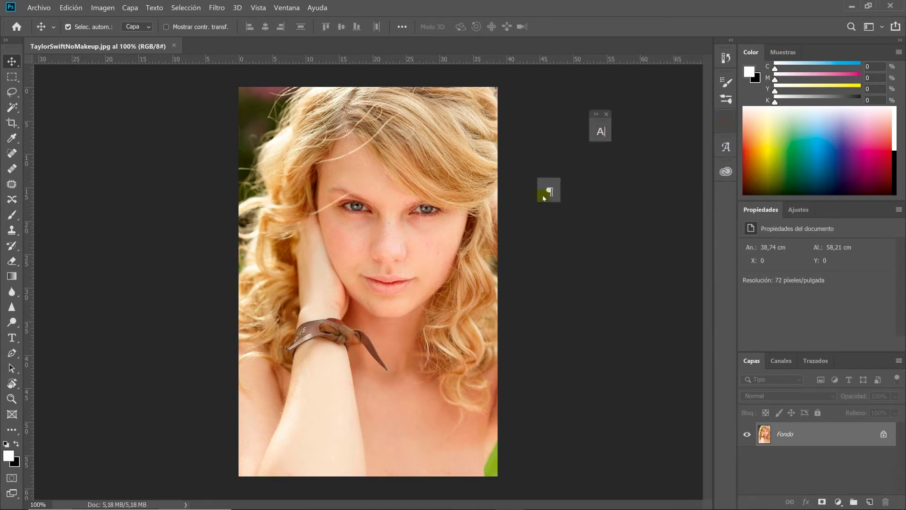
{"action": "left_click", "coordinate": [549, 192]}
{"action": "left_click", "coordinate": [600, 132]}
{"action": "mouse_move", "coordinate": [626, 116]}
{"action": "left_mouse_down"}
{"action": "mouse_move", "coordinate": [569, 64]}
{"action": "mouse_move", "coordinate": [558, 34]}
{"action": "mouse_move", "coordinate": [584, 190]}
{"action": "left_mouse_up"}
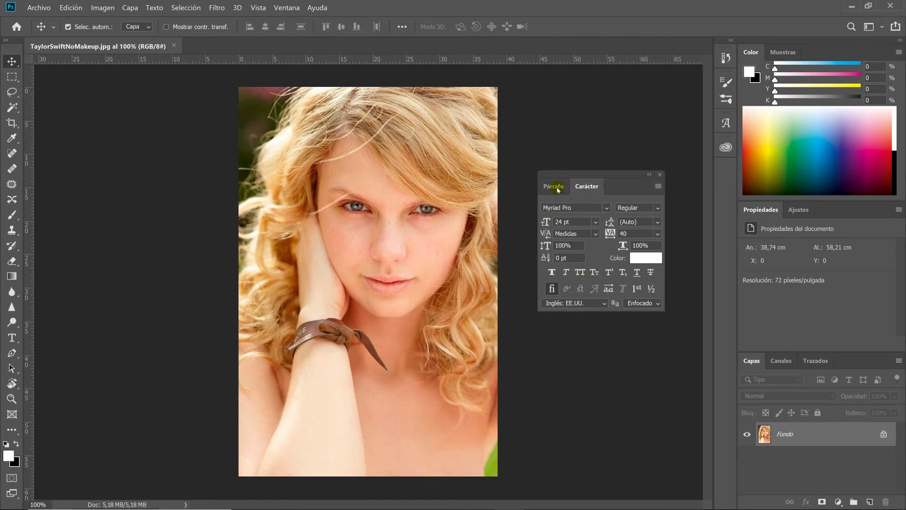
{"action": "mouse_move", "coordinate": [602, 174]}
{"action": "left_mouse_down"}
{"action": "mouse_move", "coordinate": [727, 169]}
{"action": "mouse_move", "coordinate": [726, 187]}
{"action": "left_mouse_up"}
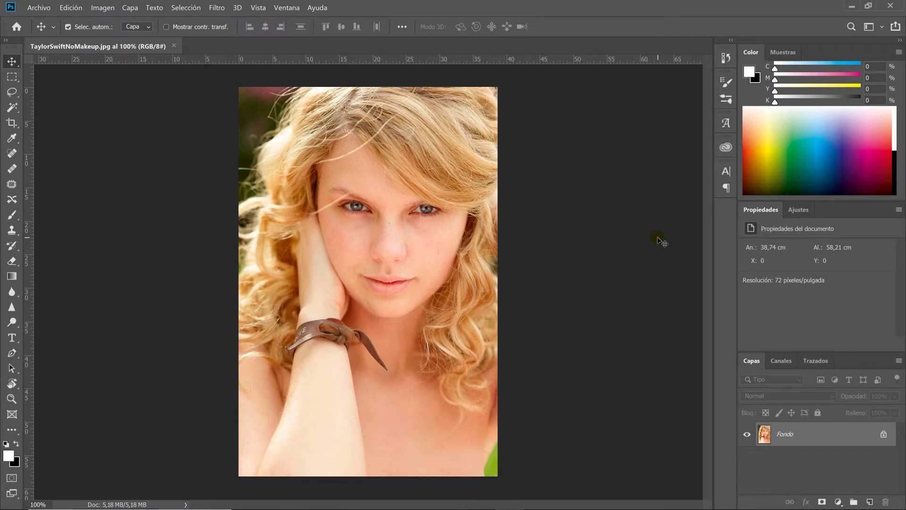
- Show the Ajustes panel from Ventana, place it ahead of Propiedades, and make it active
{"action": "left_click", "coordinate": [286, 8]}
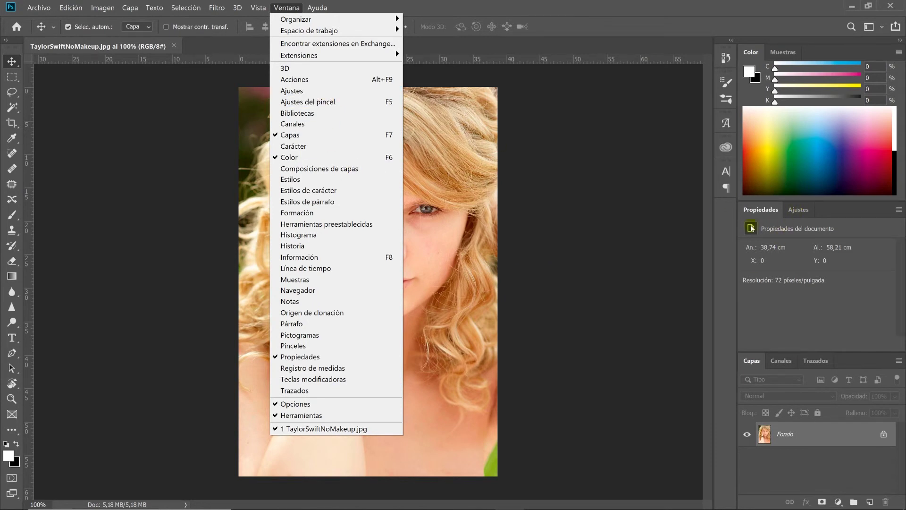
{"action": "left_click", "coordinate": [378, 91]}
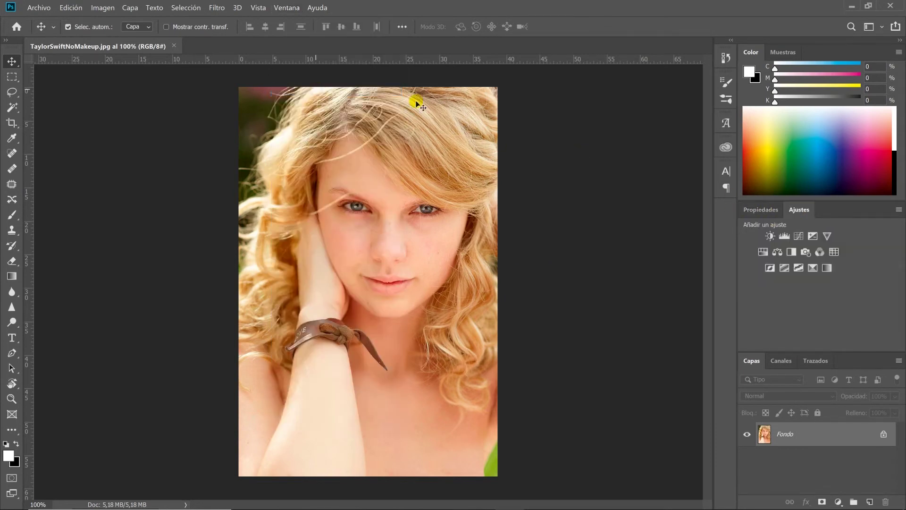
{"action": "left_click_drag", "start_coordinate": [755, 209], "coordinate": [826, 204]}
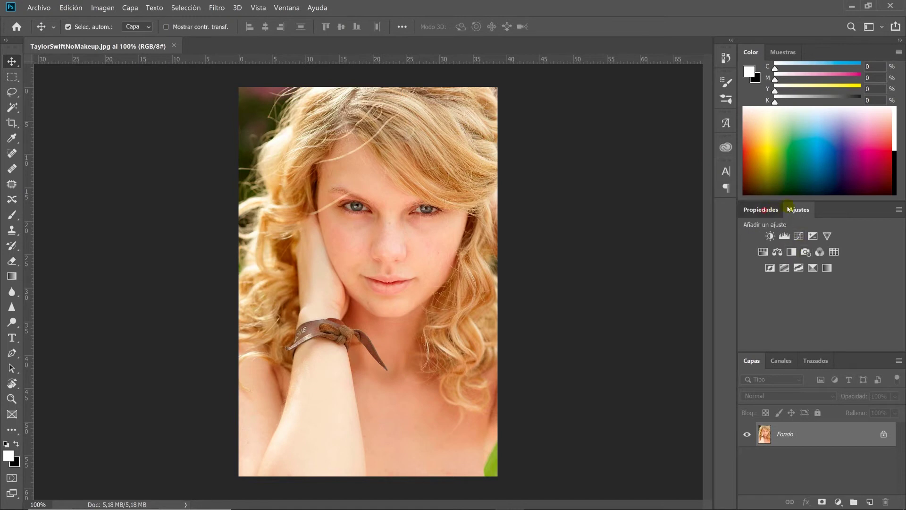
{"action": "left_click", "coordinate": [755, 211]}
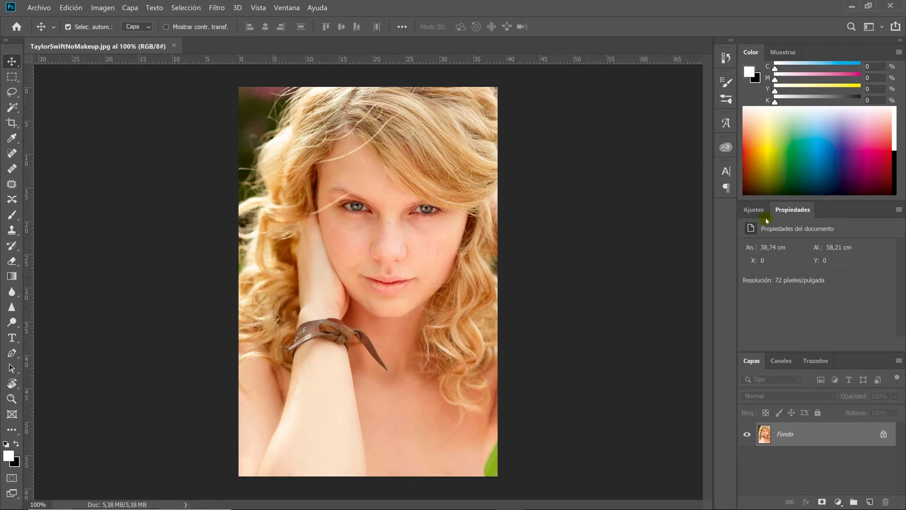
{"action": "left_click", "coordinate": [757, 211]}
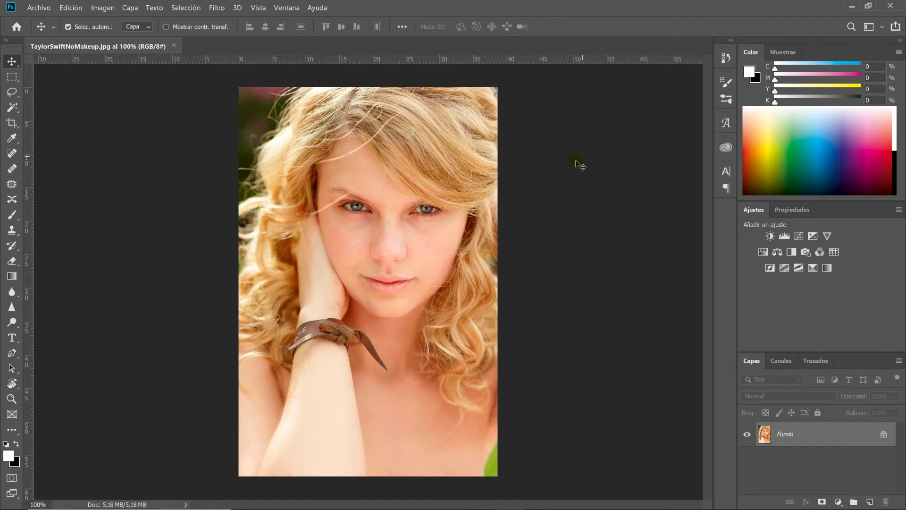
- Switch to the Fotografía workspace, expand the panels, and dock Carácter/Párrafo below Libraries
{"action": "left_click", "coordinate": [286, 7]}
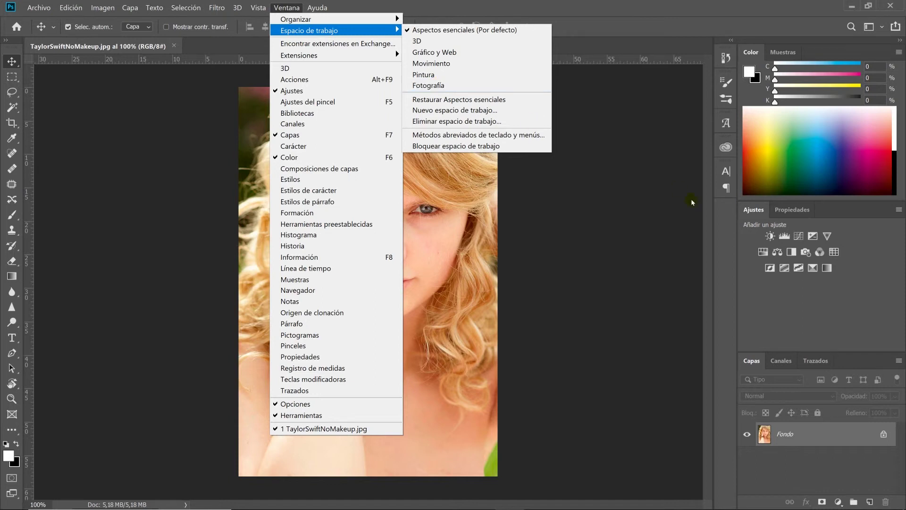
{"action": "left_click", "coordinate": [436, 85]}
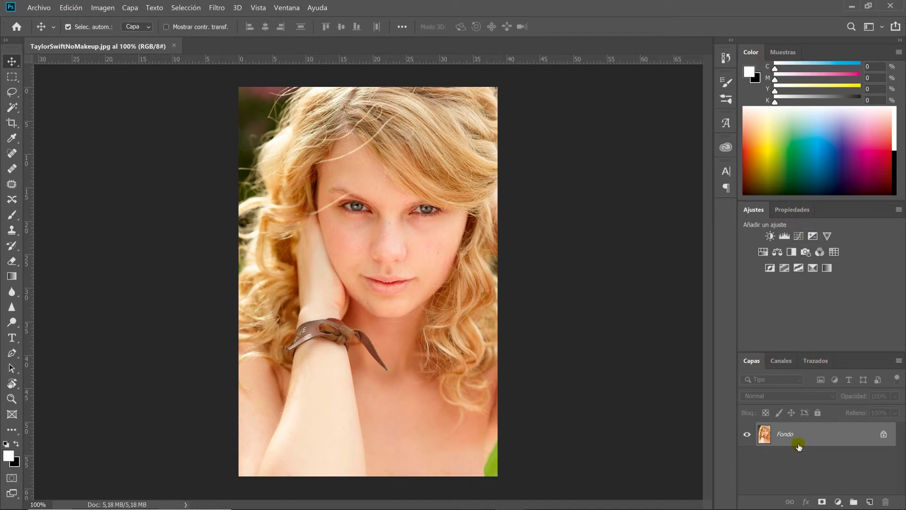
{"action": "left_click", "coordinate": [731, 41]}
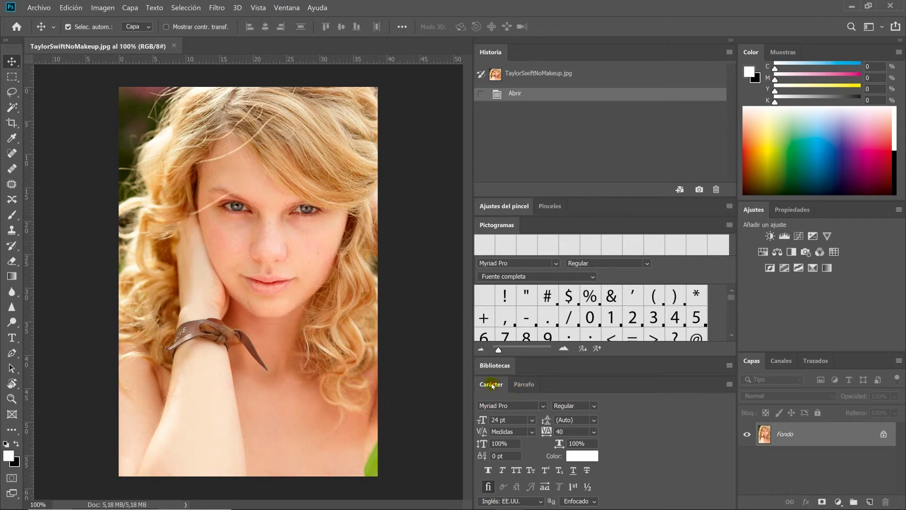
{"action": "left_click_drag", "start_coordinate": [491, 382], "coordinate": [493, 373]}
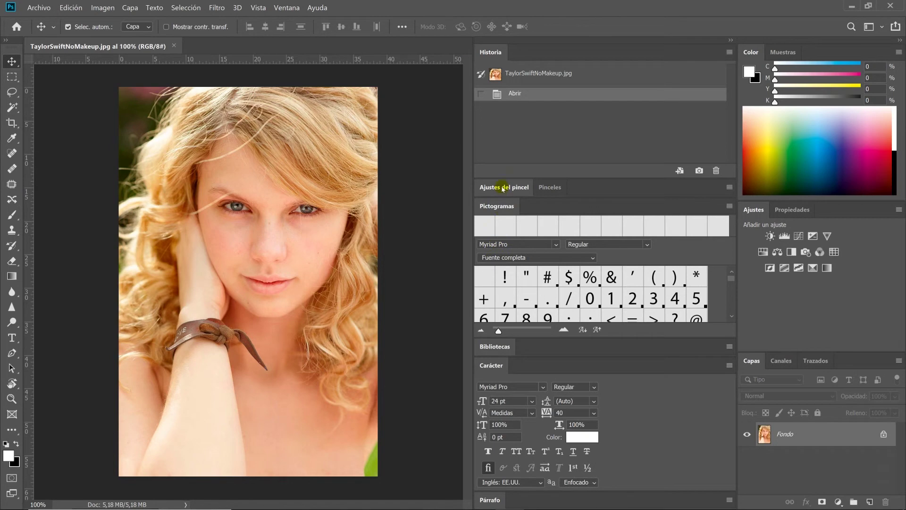
{"action": "double_click", "coordinate": [491, 206]}
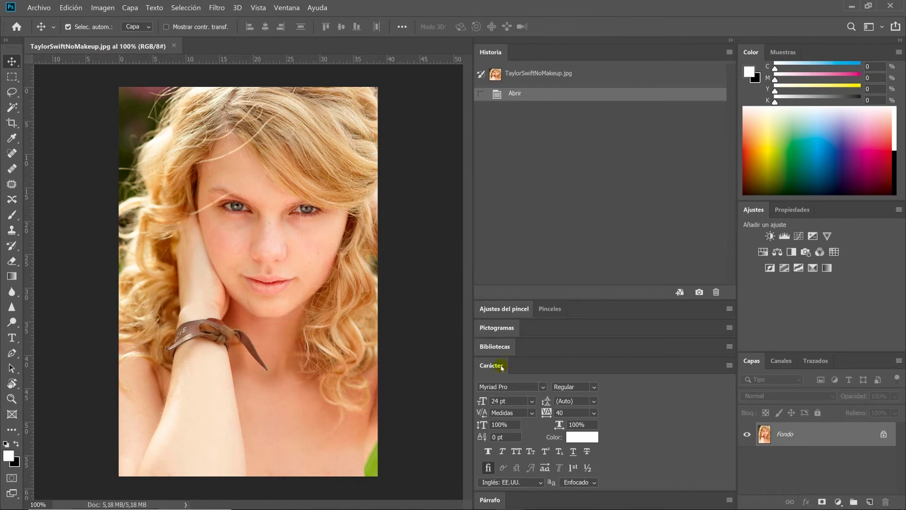
- Expand the Párrafo, Ajustes del pincel, Carácter and Historia panels
{"action": "left_click", "coordinate": [490, 500]}
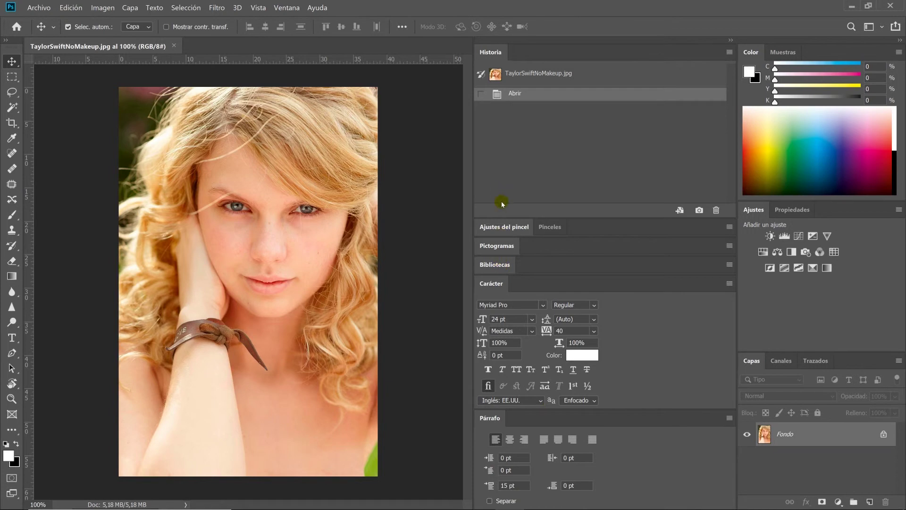
{"action": "left_click", "coordinate": [496, 225]}
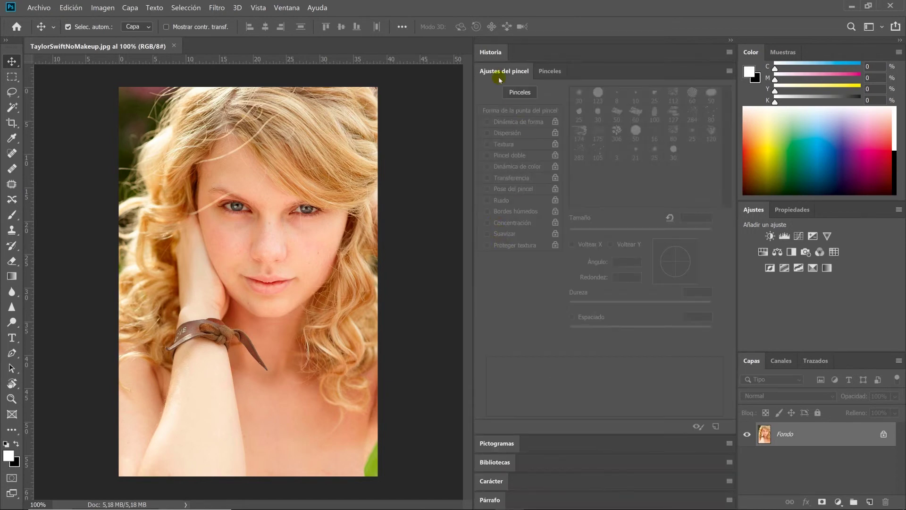
{"action": "left_click", "coordinate": [496, 499]}
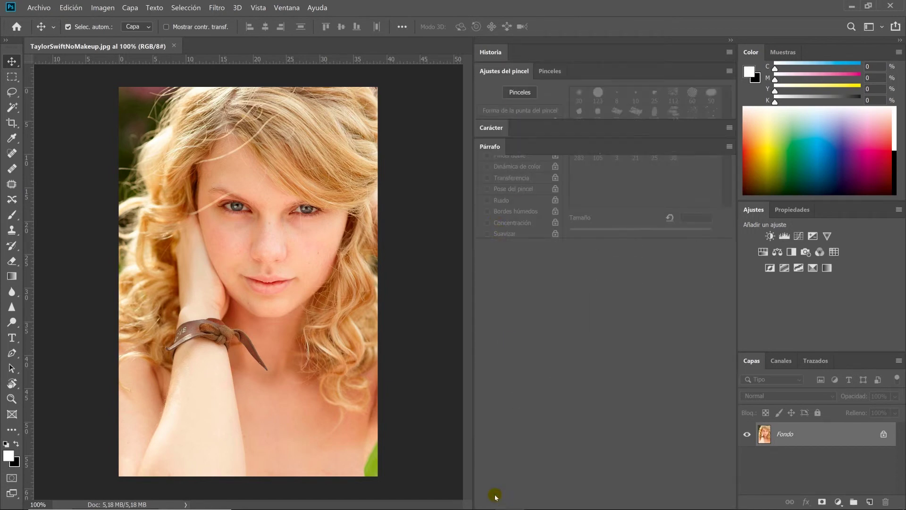
{"action": "left_click", "coordinate": [491, 127]}
{"action": "left_click", "coordinate": [490, 53]}
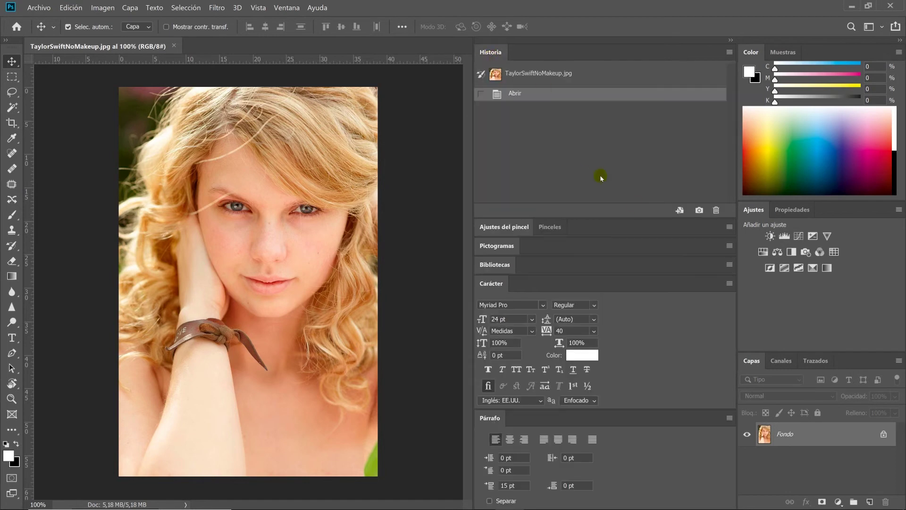
- Collapse the middle panel column to icons and test the Párrafo and Carácter flyouts
{"action": "left_click", "coordinate": [729, 40]}
{"action": "left_click", "coordinate": [727, 195]}
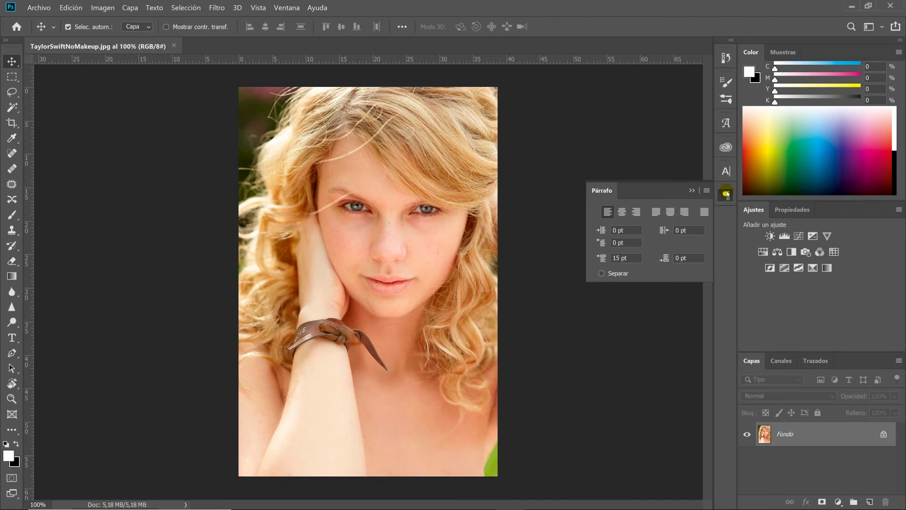
{"action": "left_click", "coordinate": [726, 193]}
{"action": "left_click", "coordinate": [726, 195]}
{"action": "left_click", "coordinate": [726, 171]}
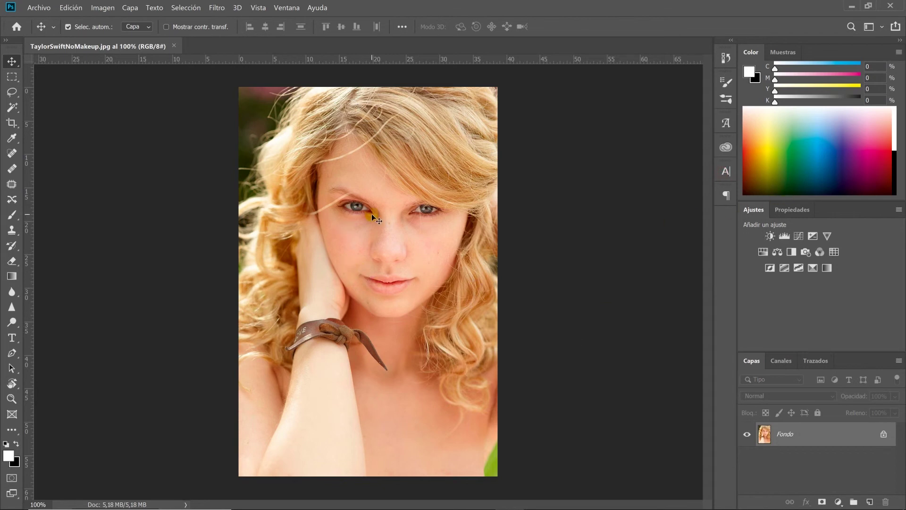
- Zoom in and out on the face with Alt+scroll
{"action": "scroll", "coordinate": [372, 213], "scroll_direction": "up", "scroll_amount": 2}
{"action": "scroll", "coordinate": [372, 214], "scroll_direction": "up", "scroll_amount": 2}
{"action": "scroll", "coordinate": [378, 270], "scroll_direction": "up", "scroll_amount": 1}
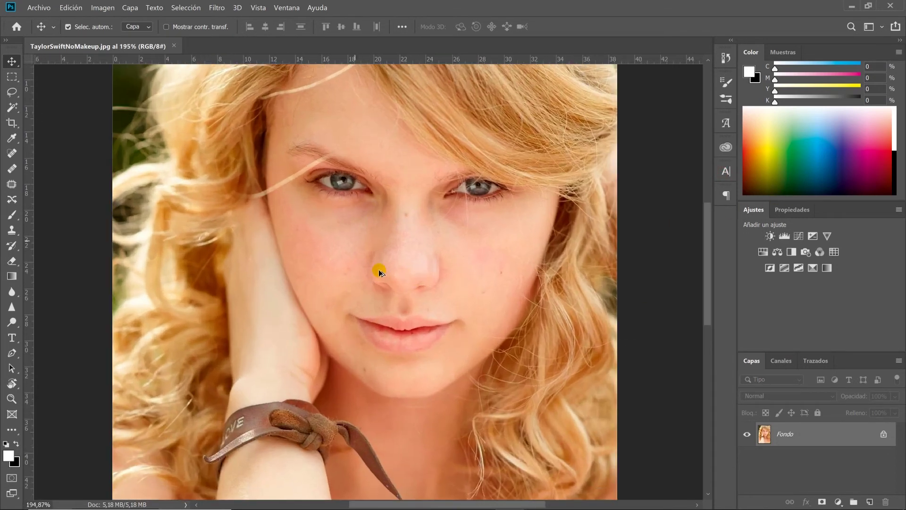
{"action": "scroll", "coordinate": [379, 269], "scroll_direction": "up", "scroll_amount": 1}
{"action": "scroll", "coordinate": [380, 266], "scroll_direction": "down", "scroll_amount": 1}
{"action": "scroll", "coordinate": [380, 265], "scroll_direction": "down", "scroll_amount": 2}
{"action": "scroll", "coordinate": [380, 265], "scroll_direction": "down", "scroll_amount": 1}
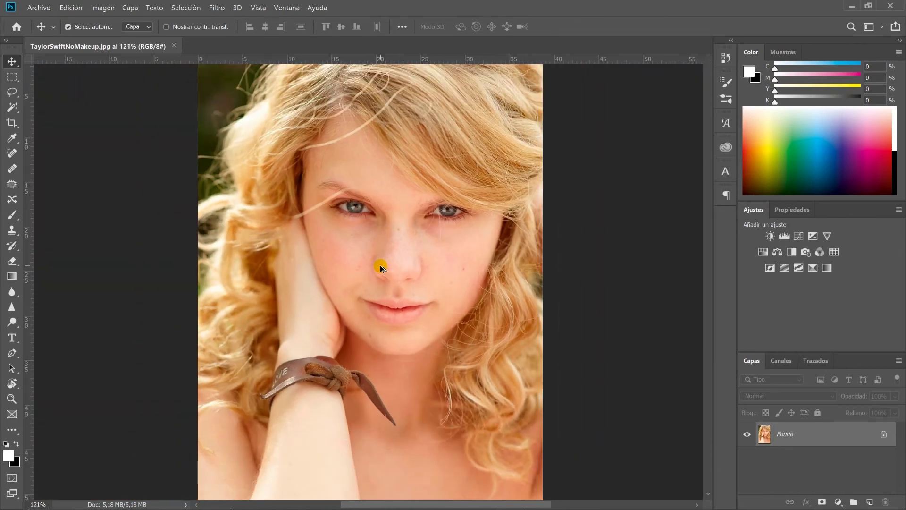
{"action": "scroll", "coordinate": [380, 265], "scroll_direction": "up", "scroll_amount": 2}
{"action": "scroll", "coordinate": [380, 265], "scroll_direction": "up", "scroll_amount": 1}
{"action": "scroll", "coordinate": [381, 265], "scroll_direction": "up", "scroll_amount": 1}
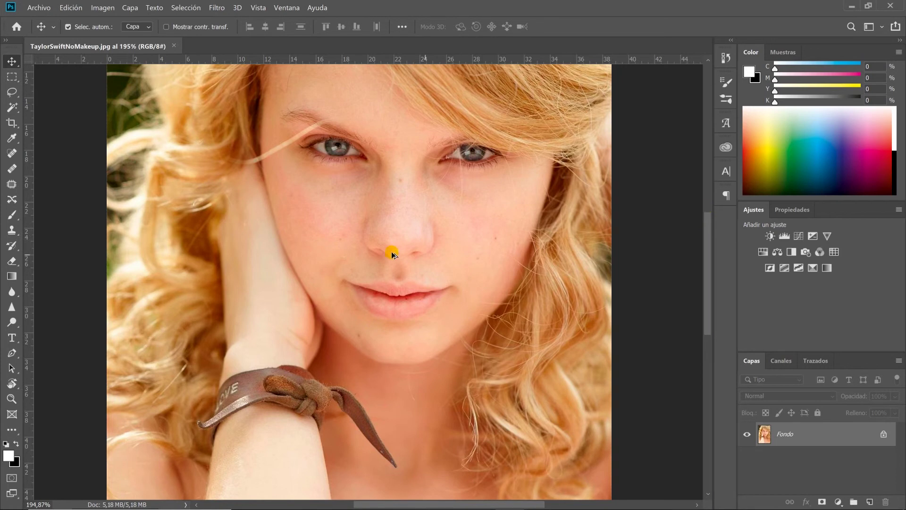
{"action": "scroll", "coordinate": [391, 254], "scroll_direction": "down", "scroll_amount": 2}
{"action": "scroll", "coordinate": [390, 254], "scroll_direction": "down", "scroll_amount": 1}
{"action": "scroll", "coordinate": [389, 254], "scroll_direction": "down", "scroll_amount": 1}
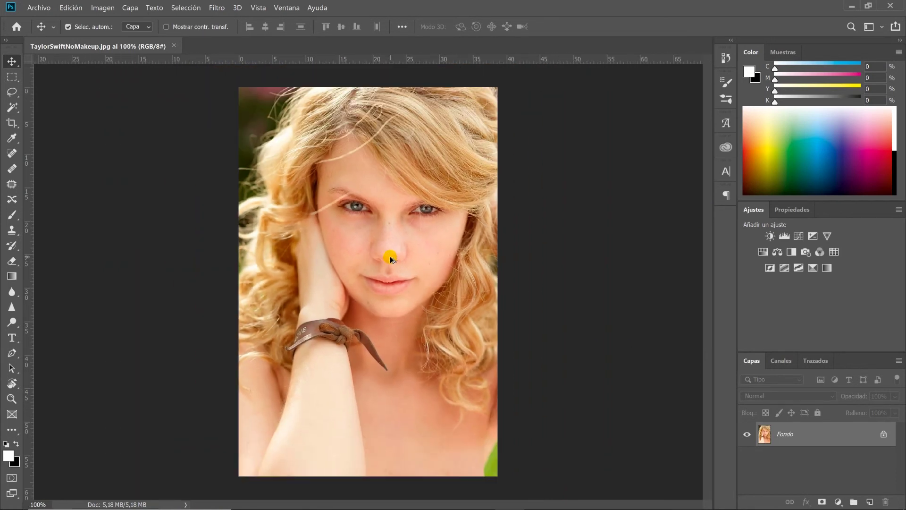
{"action": "scroll", "coordinate": [391, 259], "scroll_direction": "up", "scroll_amount": 1}
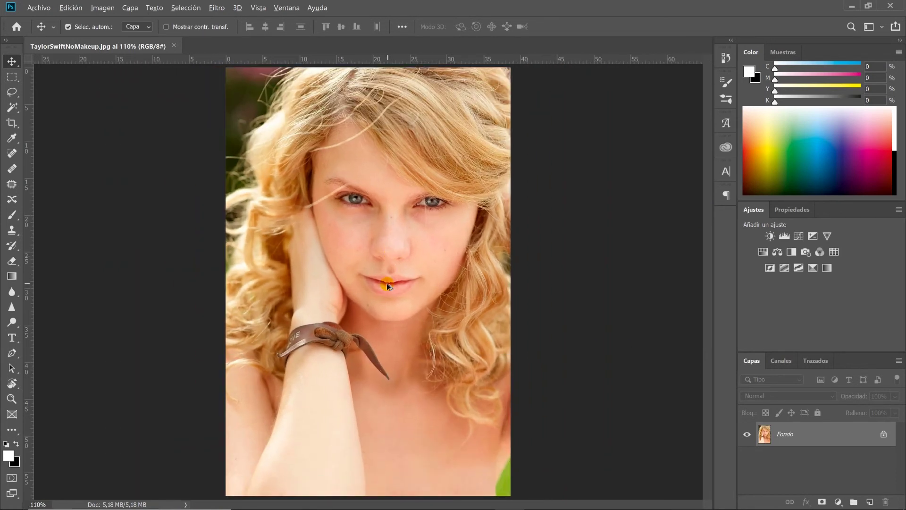
{"action": "scroll", "coordinate": [386, 282], "scroll_direction": "up", "scroll_amount": 2}
{"action": "scroll", "coordinate": [386, 282], "scroll_direction": "up", "scroll_amount": 1}
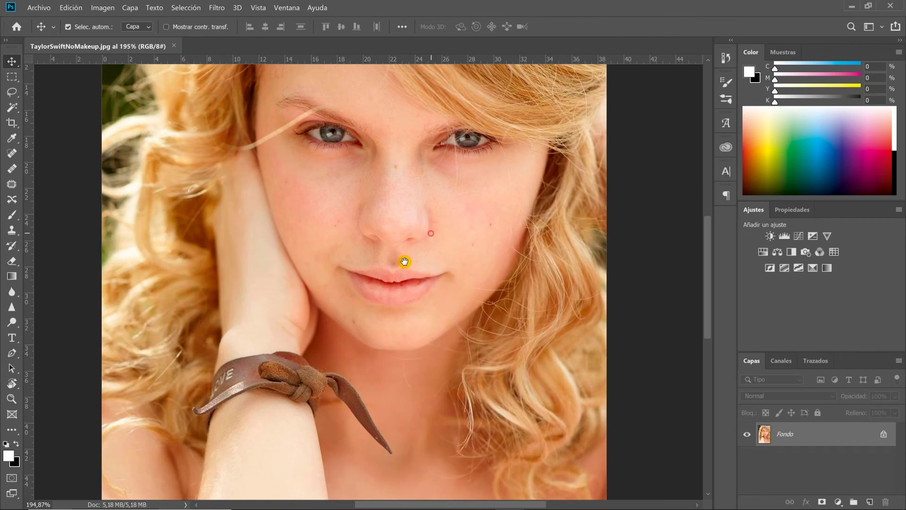
- Pan with the Hand tool across the neck, arm, bracelet, mouth and eyes
{"action": "left_click_drag", "start_coordinate": [404, 261], "coordinate": [367, 92]}
{"action": "mouse_move", "coordinate": [399, 245]}
{"action": "left_mouse_down"}
{"action": "mouse_move", "coordinate": [346, 360]}
{"action": "mouse_move", "coordinate": [323, 348]}
{"action": "mouse_move", "coordinate": [461, 182]}
{"action": "mouse_move", "coordinate": [297, 389]}
{"action": "mouse_move", "coordinate": [443, 202]}
{"action": "mouse_move", "coordinate": [404, 349]}
{"action": "mouse_move", "coordinate": [385, 354]}
{"action": "mouse_move", "coordinate": [313, 253]}
{"action": "left_mouse_up"}
{"action": "left_click_drag", "start_coordinate": [360, 318], "coordinate": [367, 259]}
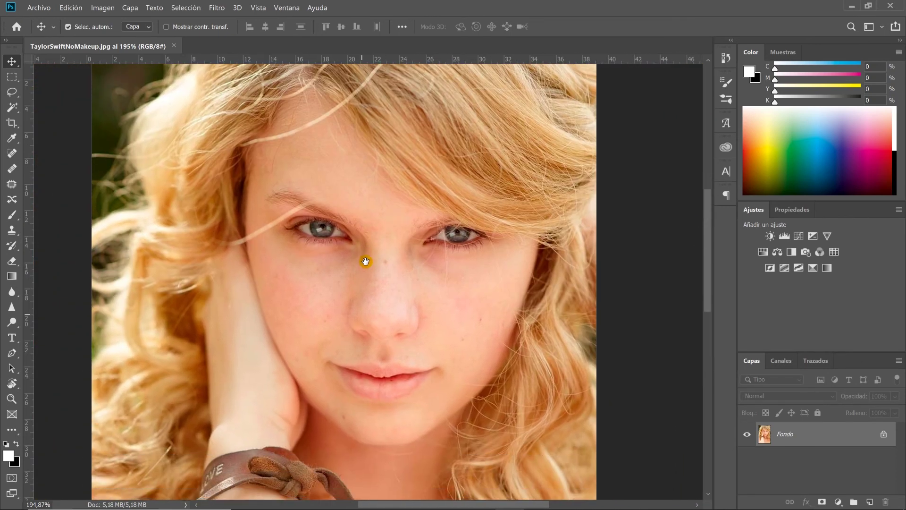
{"action": "mouse_move", "coordinate": [306, 373]}
{"action": "left_mouse_down"}
{"action": "mouse_move", "coordinate": [370, 243]}
{"action": "mouse_move", "coordinate": [364, 262]}
{"action": "left_mouse_up"}
{"action": "mouse_move", "coordinate": [552, 154]}
{"action": "left_mouse_down"}
{"action": "mouse_move", "coordinate": [457, 275]}
{"action": "mouse_move", "coordinate": [520, 211]}
{"action": "left_mouse_up"}
{"action": "left_click_drag", "start_coordinate": [412, 235], "coordinate": [376, 279]}
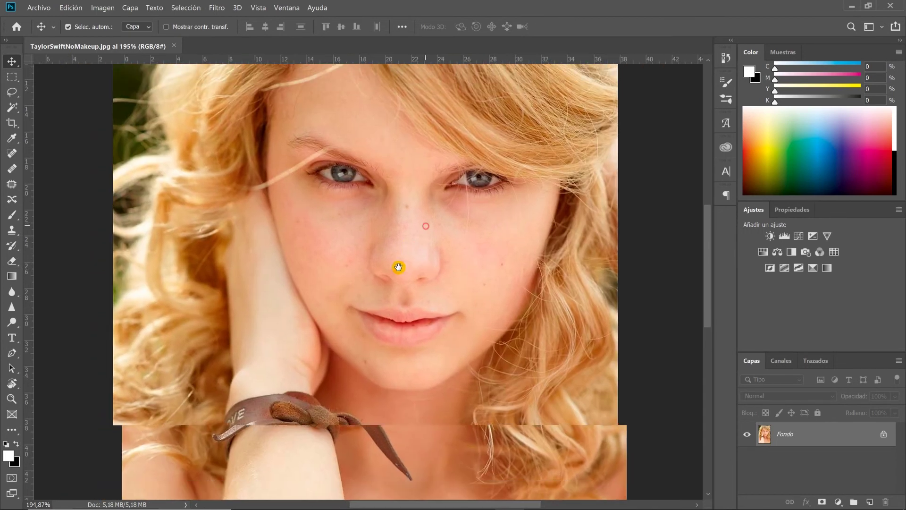
- Zoom back out so the whole portrait fits the window at 110%
{"action": "scroll", "coordinate": [397, 284], "scroll_direction": "down", "scroll_amount": 3}
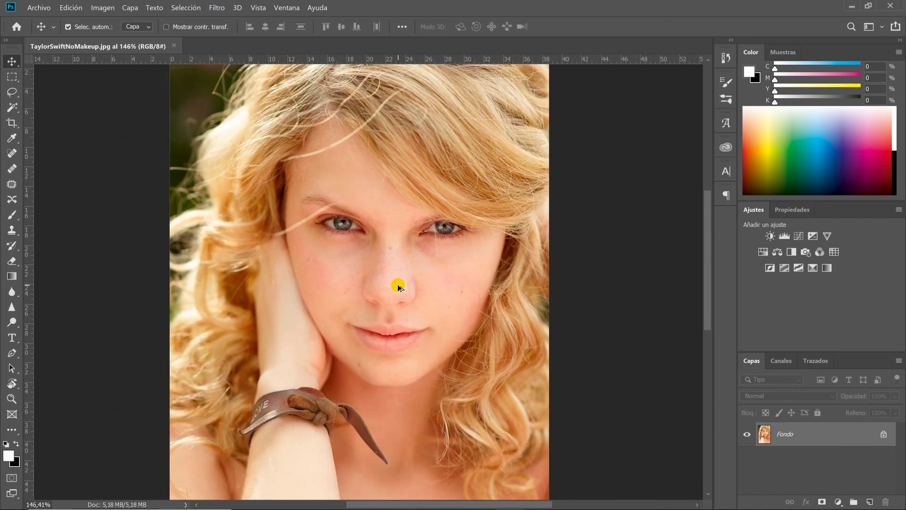
{"action": "scroll", "coordinate": [392, 286], "scroll_direction": "down", "scroll_amount": 1}
{"action": "scroll", "coordinate": [391, 286], "scroll_direction": "up", "scroll_amount": 1}
{"action": "scroll", "coordinate": [391, 285], "scroll_direction": "down", "scroll_amount": 1}
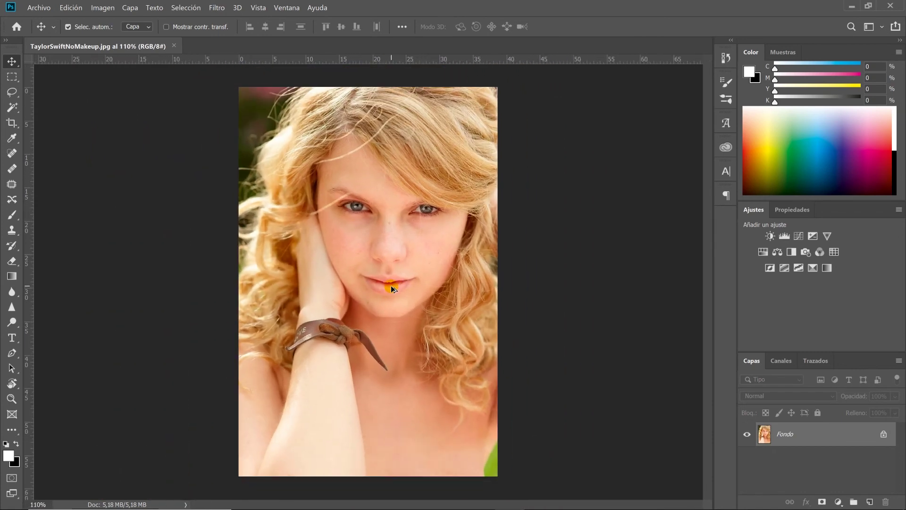
{"action": "scroll", "coordinate": [391, 285], "scroll_direction": "up", "scroll_amount": 1}
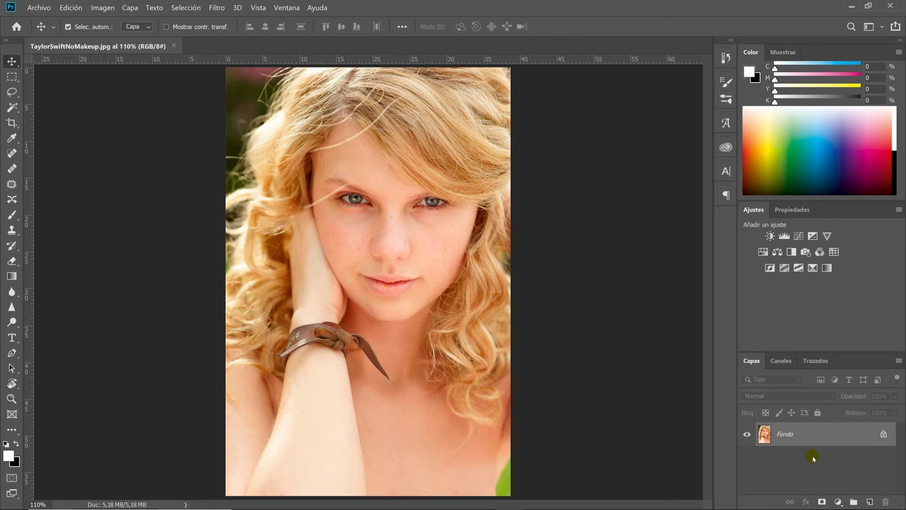
- Add Capa 1, paint a black brush bar across the forehead, and move it toward the cheek
{"action": "left_click", "coordinate": [870, 503]}
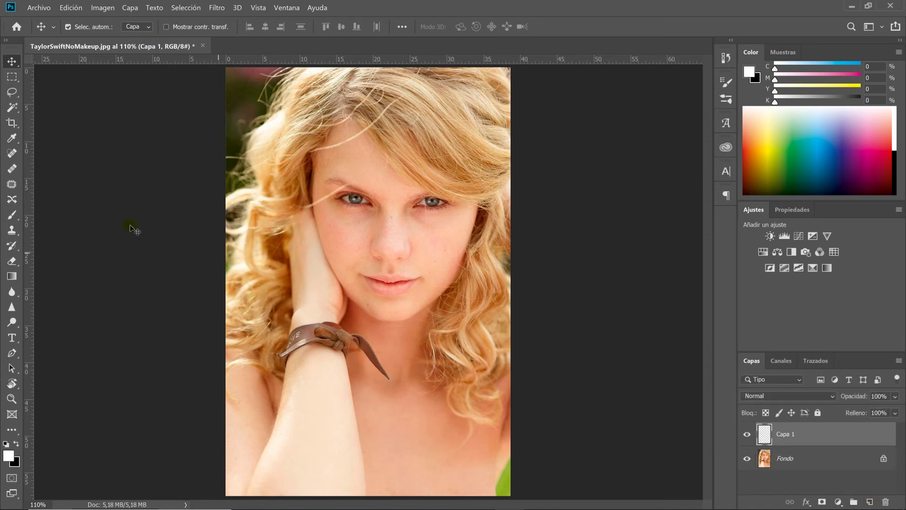
{"action": "left_click", "coordinate": [14, 216]}
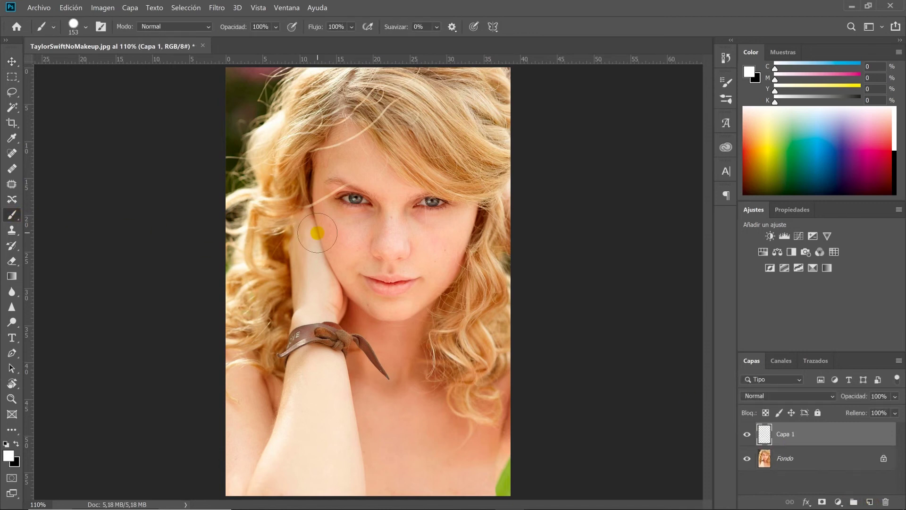
{"action": "key", "text": "x"}
{"action": "left_click_drag", "start_coordinate": [301, 139], "coordinate": [415, 136]}
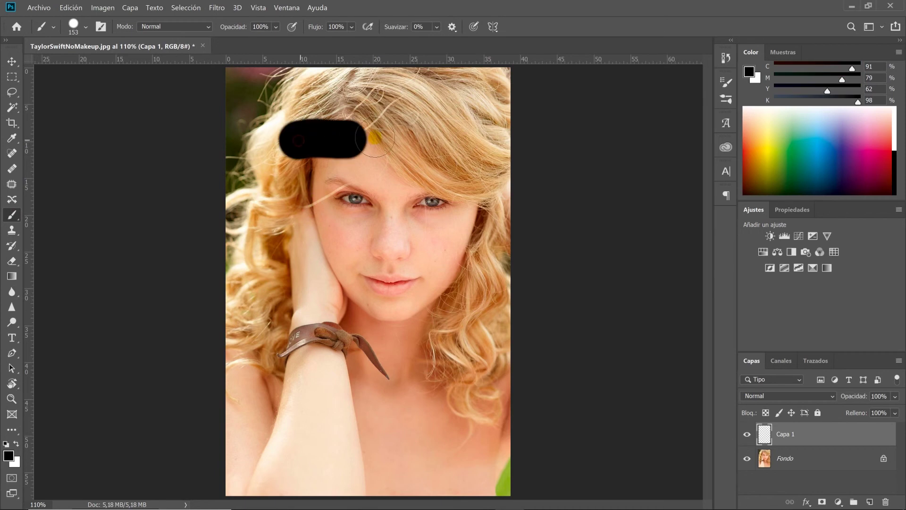
{"action": "left_click", "coordinate": [12, 61]}
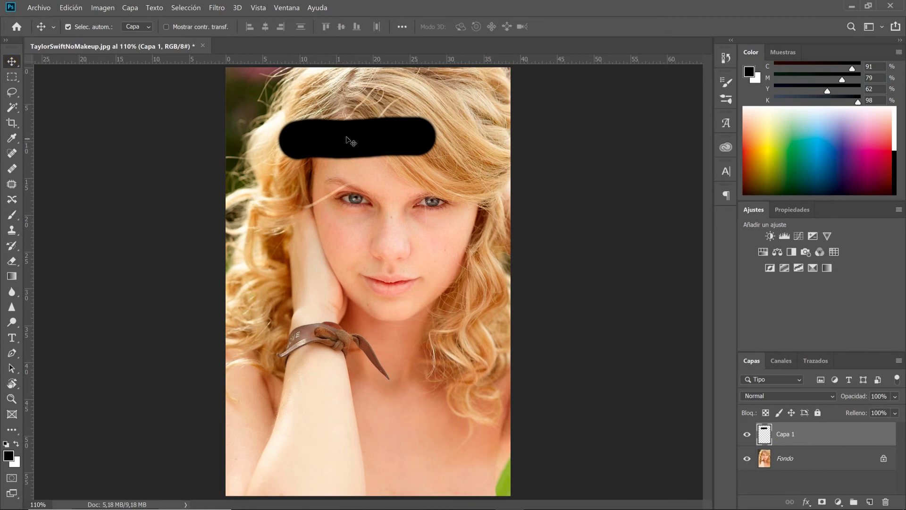
{"action": "mouse_move", "coordinate": [348, 139]}
{"action": "left_mouse_down"}
{"action": "mouse_move", "coordinate": [239, 215]}
{"action": "mouse_move", "coordinate": [264, 75]}
{"action": "mouse_move", "coordinate": [425, 73]}
{"action": "mouse_move", "coordinate": [453, 118]}
{"action": "mouse_move", "coordinate": [458, 169]}
{"action": "mouse_move", "coordinate": [382, 214]}
{"action": "mouse_move", "coordinate": [362, 254]}
{"action": "left_mouse_up"}
- Toggle Fondo's visibility, move the bar back onto the forehead, then delete Capa 1
{"action": "left_click", "coordinate": [747, 458]}
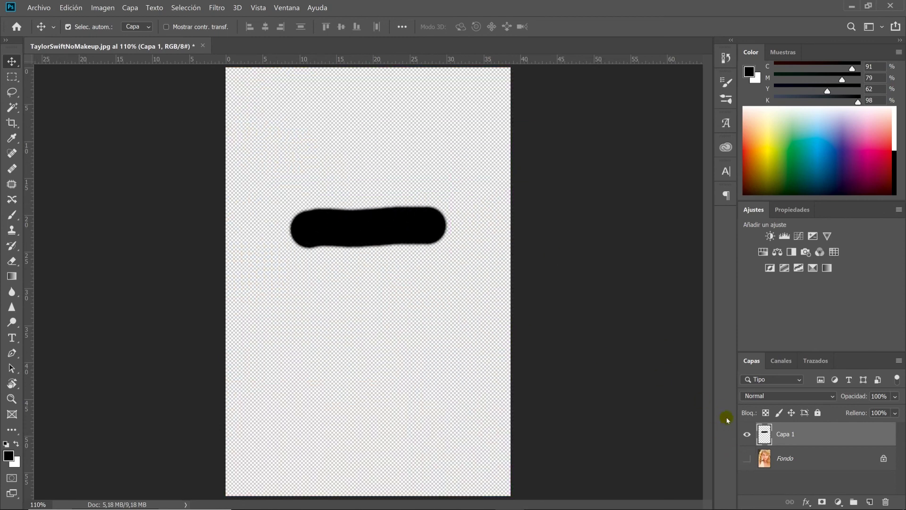
{"action": "left_click", "coordinate": [747, 458]}
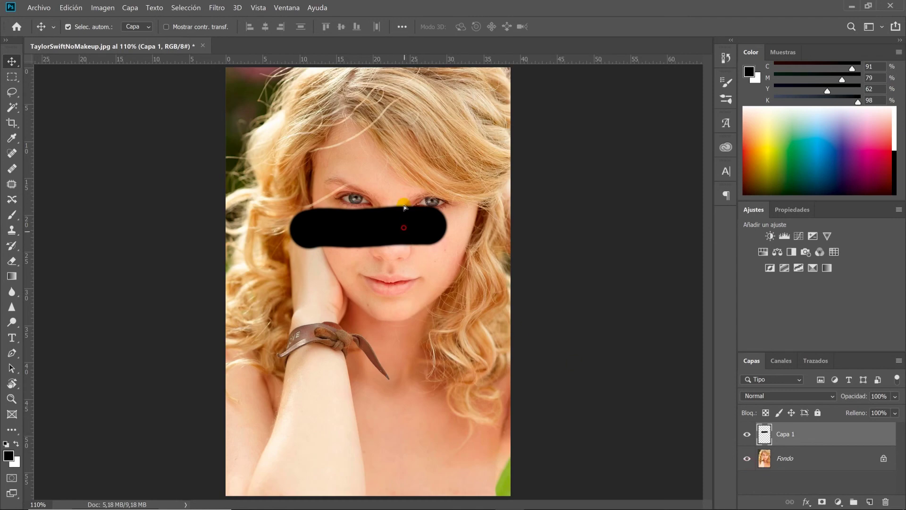
{"action": "left_click_drag", "start_coordinate": [406, 221], "coordinate": [414, 138]}
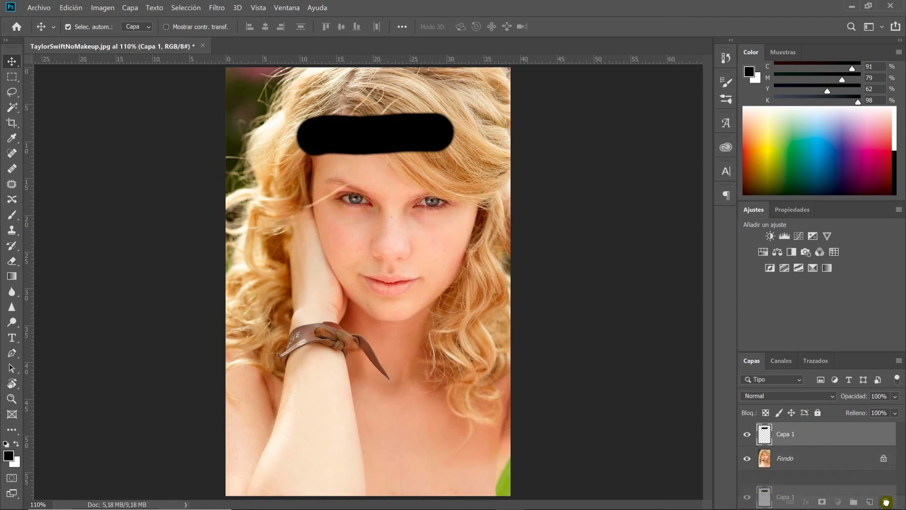
{"action": "left_click_drag", "start_coordinate": [808, 433], "coordinate": [886, 502]}
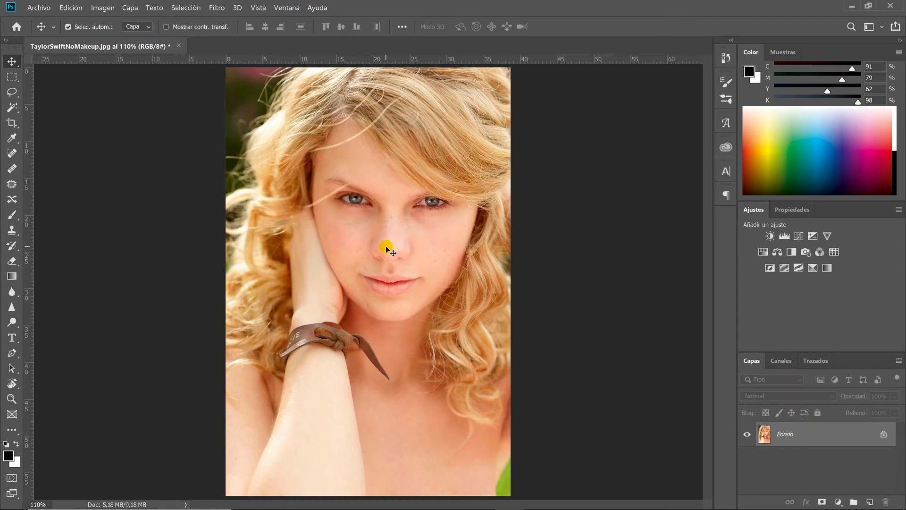